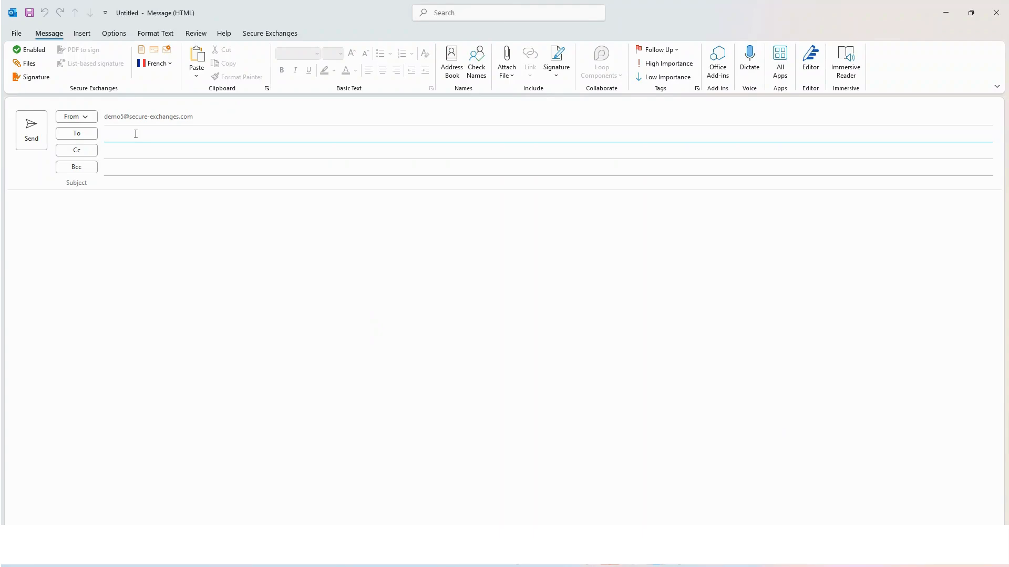
Step: Paste the recipient address, enter the subject 'hello', and start sending the email
key(ctrl+v)
click(141, 183)
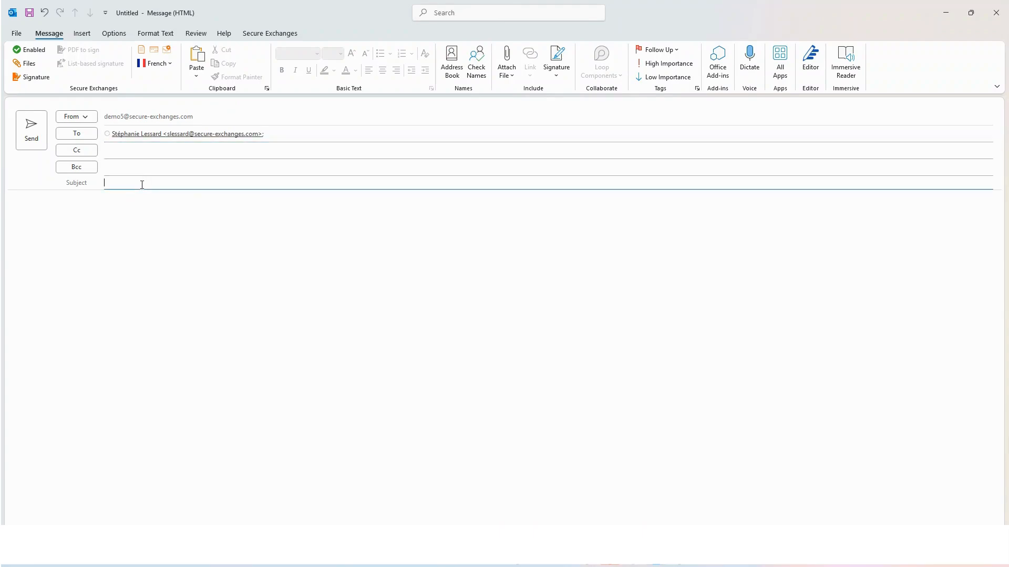
text(hello)
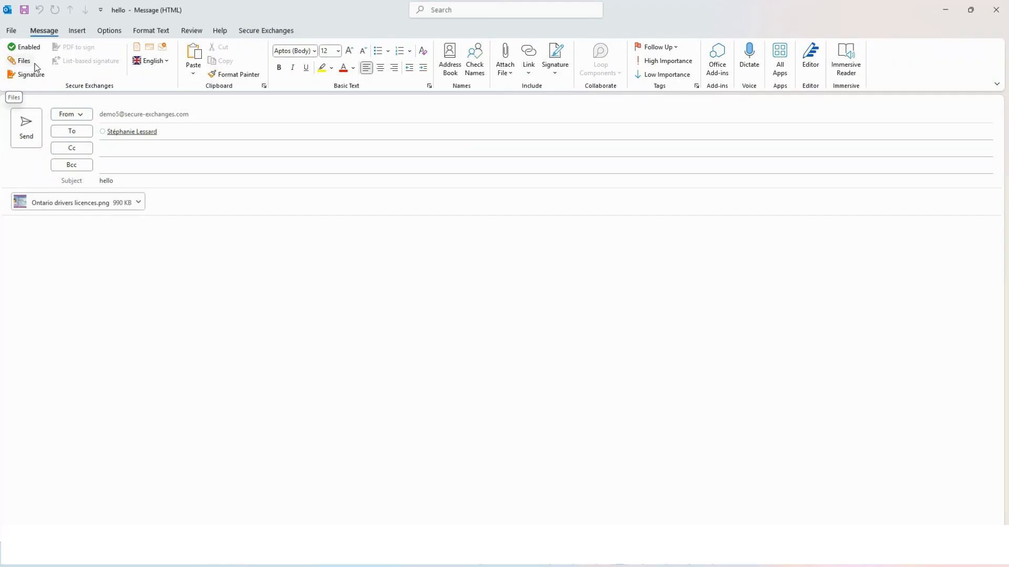
click(31, 127)
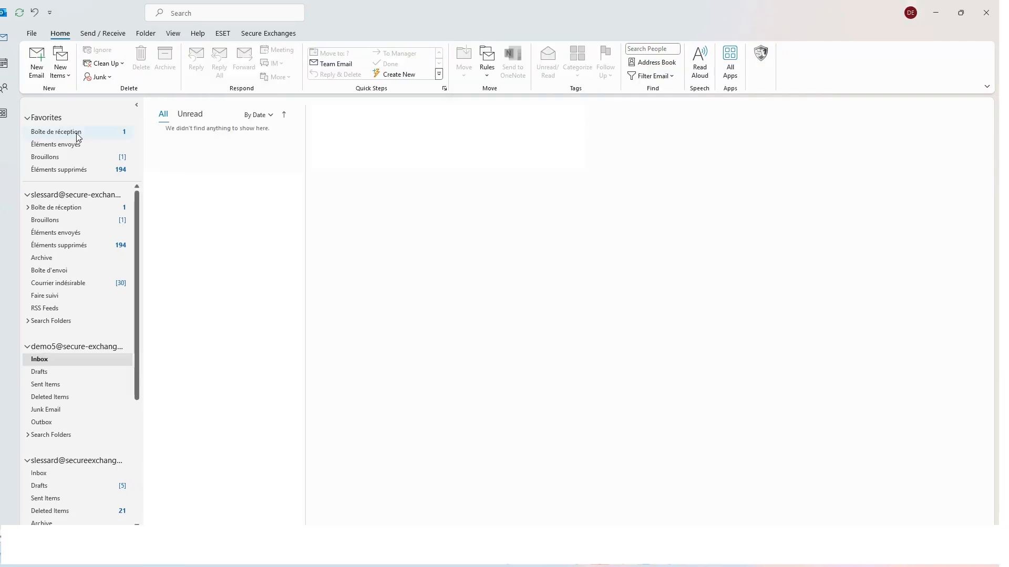
Step: Send the hello email with Secure Exchanges protection and open the received hello message
click(89, 132)
click(175, 153)
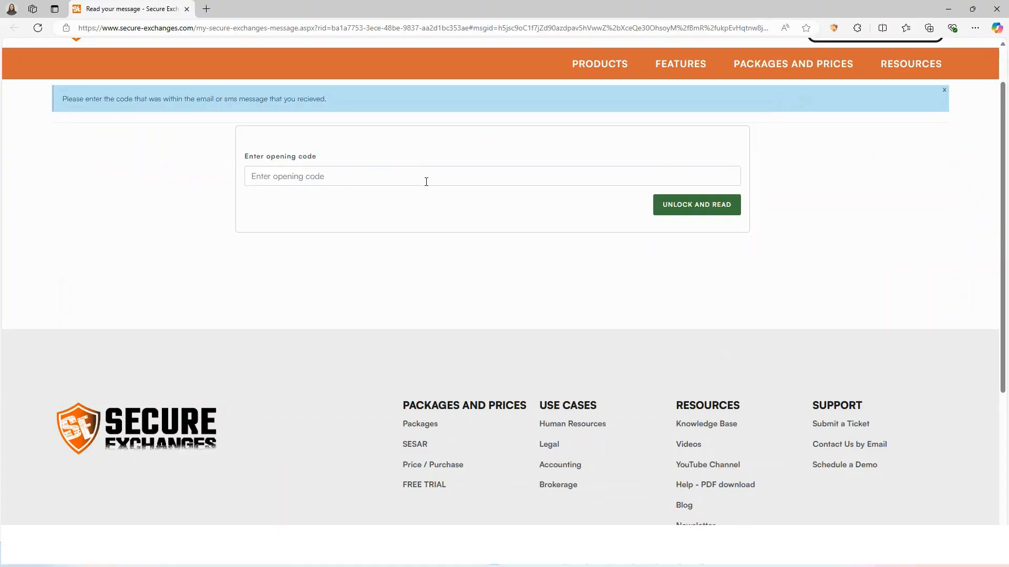
Step: Paste the opening code and unlock the secure hello message for reading
key(ctrl+v)
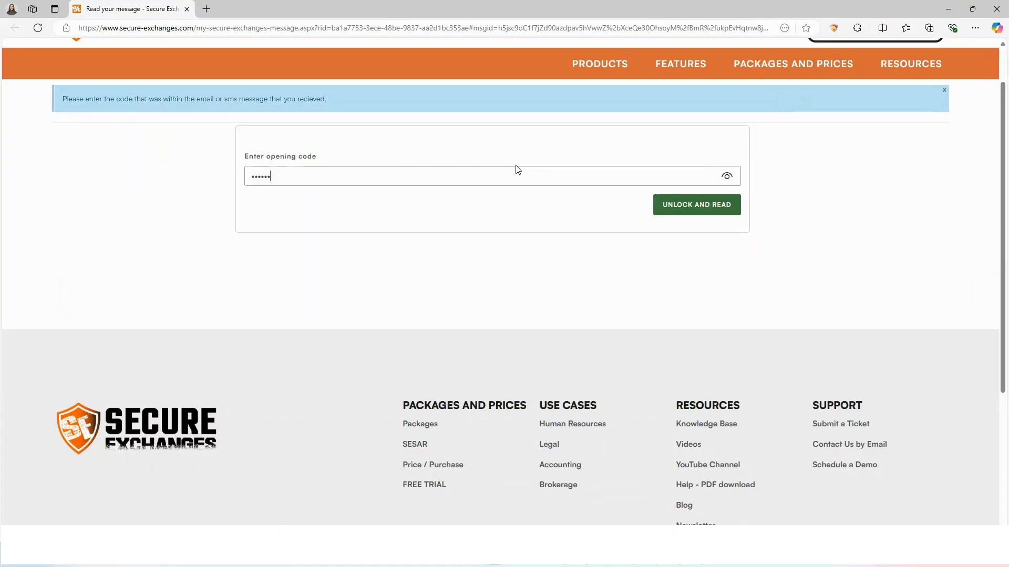
click(724, 205)
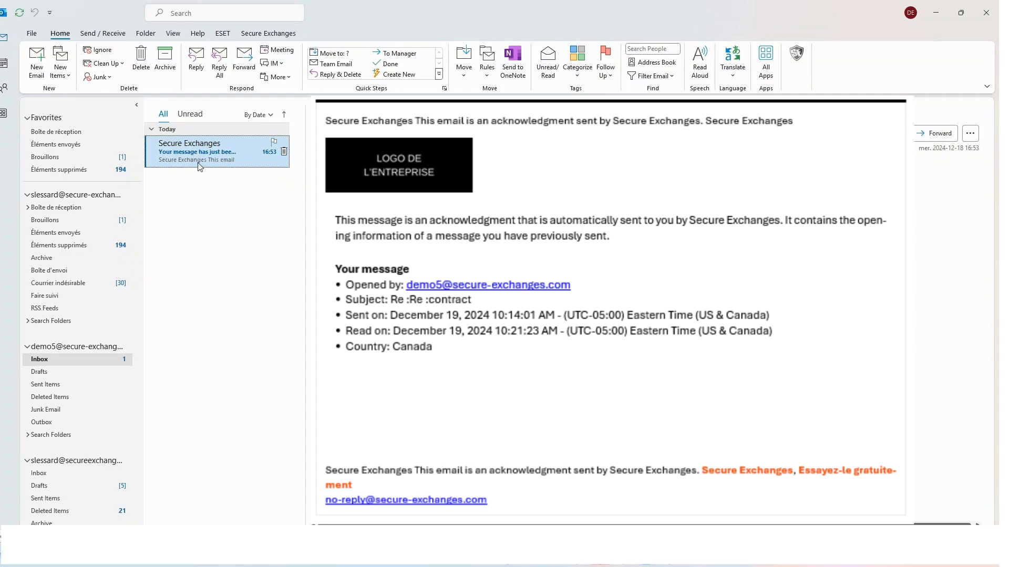
Step: Start a new email on the English envelope and insert a confidential documents upload request
click(38, 62)
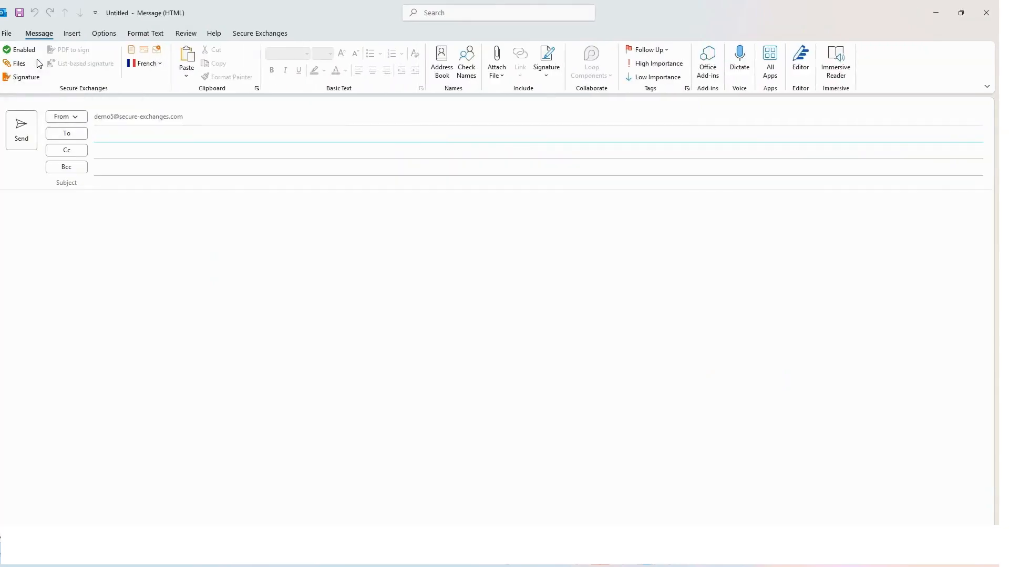
click(159, 63)
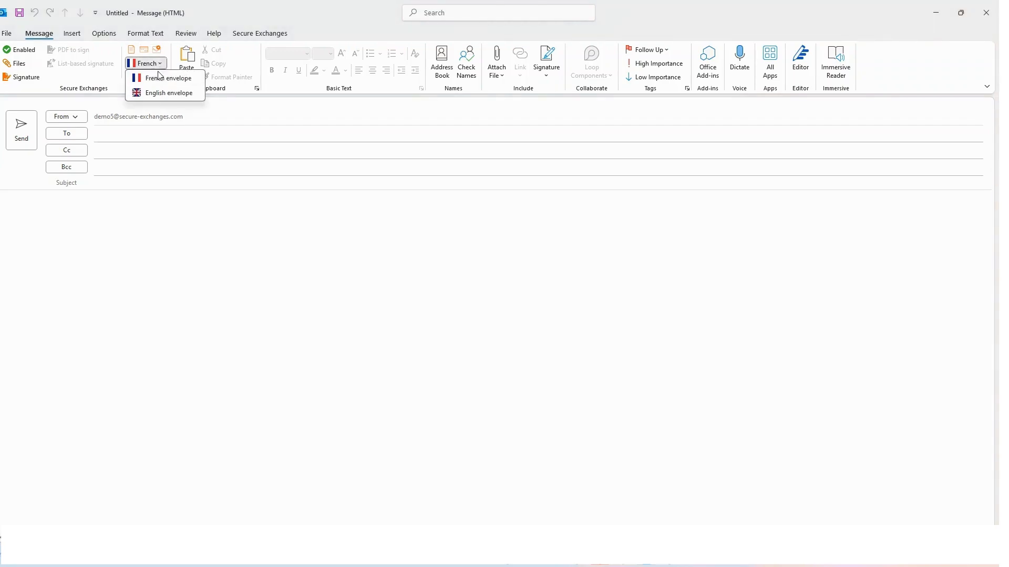
click(161, 95)
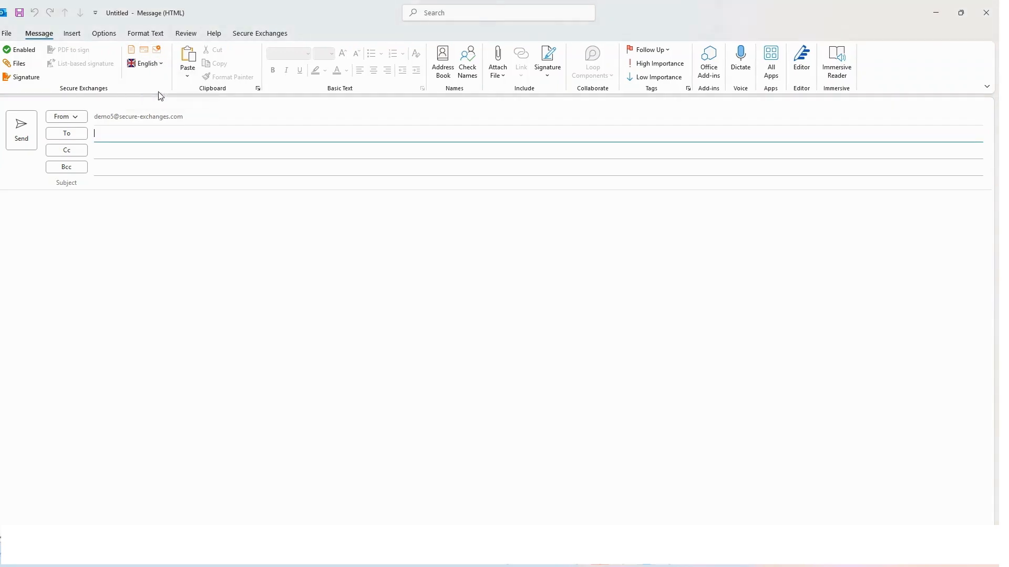
click(132, 54)
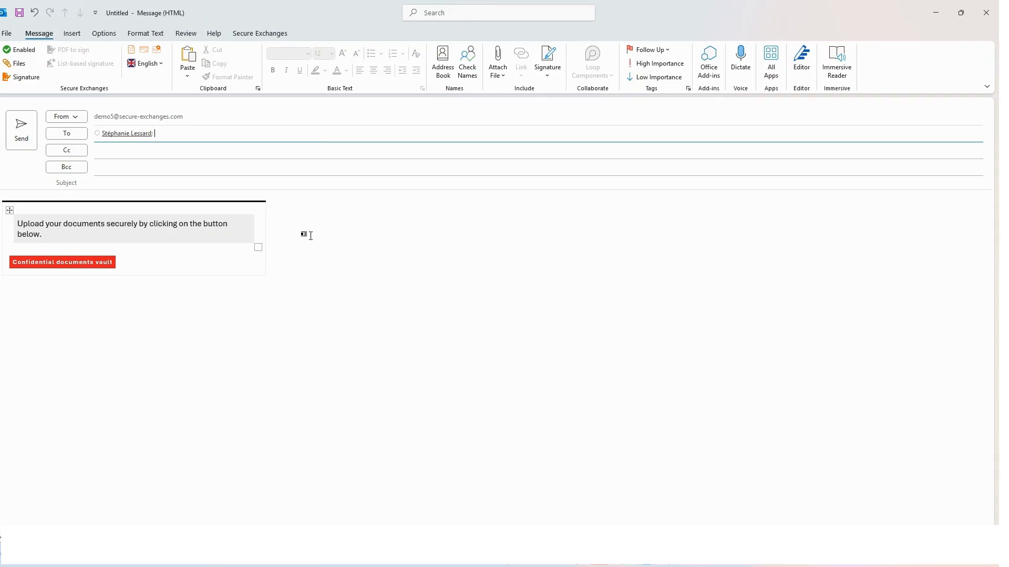
Step: Enter the subject 'Driver's licence', fixing a typo, then move into the message body
click(241, 183)
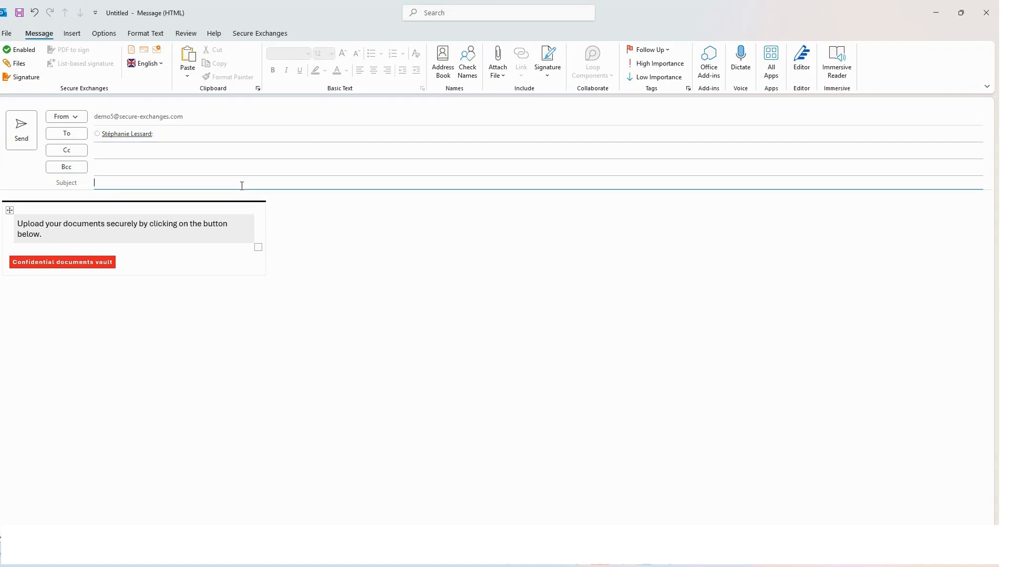
text(Driver,'s)
key(BackSpace)
key(BackSpace)
text('s licence)
click(282, 314)
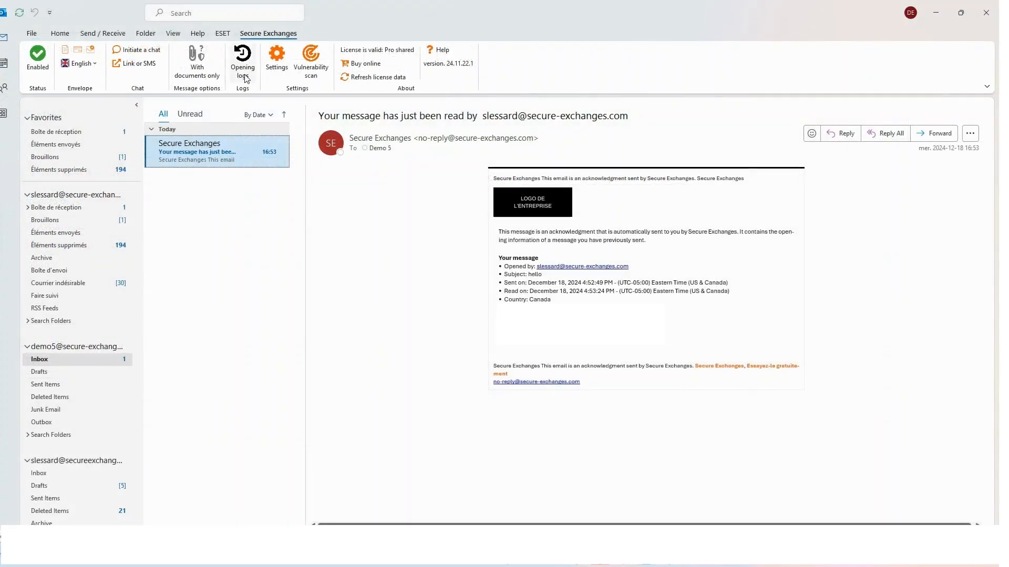
Step: Review the Secure Exchanges opening logs, close them, and start a new email from Home
click(243, 71)
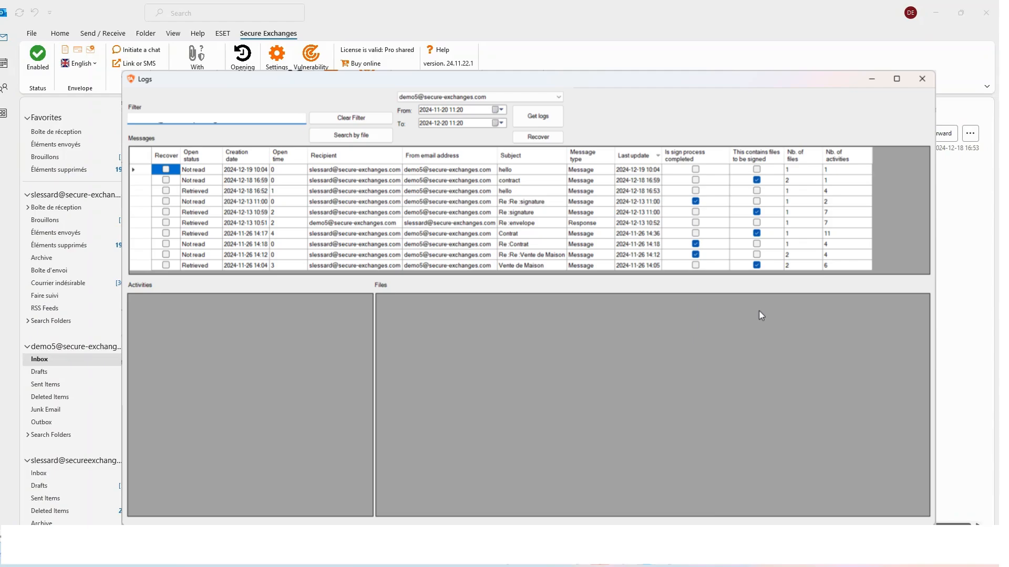
click(922, 79)
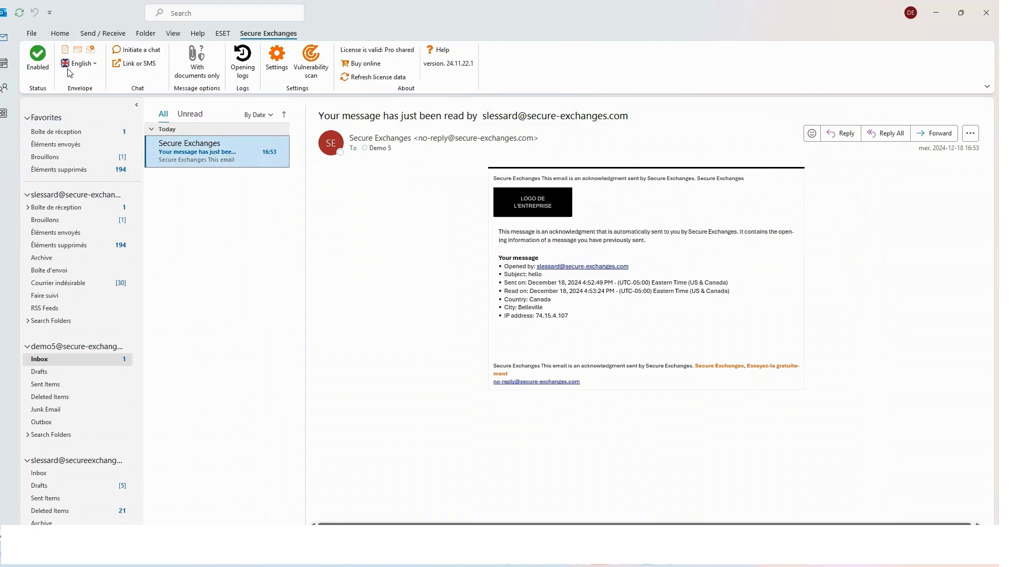
click(61, 35)
click(38, 59)
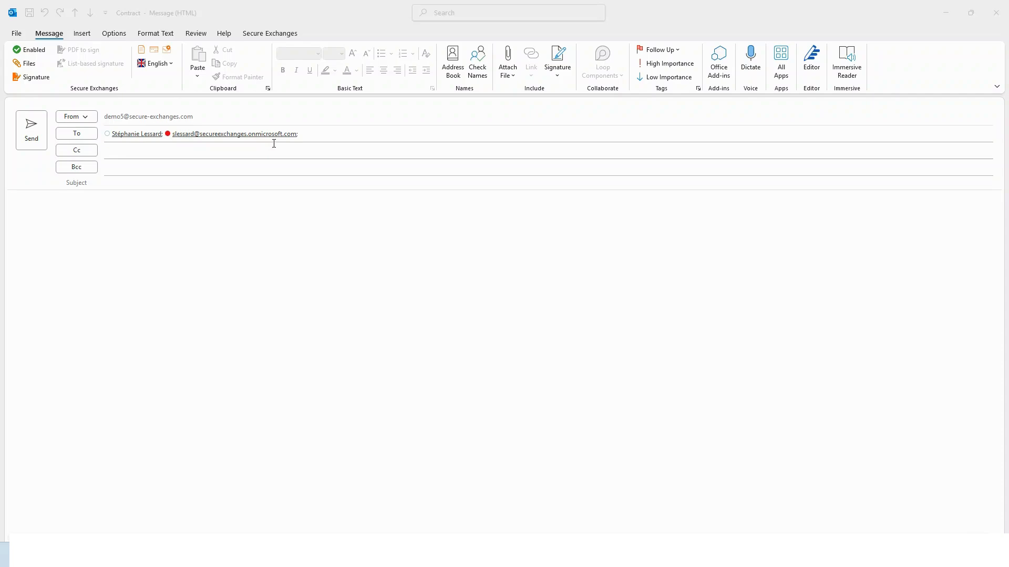
Step: Give the message subject 'Contract' and body 'Thank you for signing this document.'
click(140, 179)
click(130, 182)
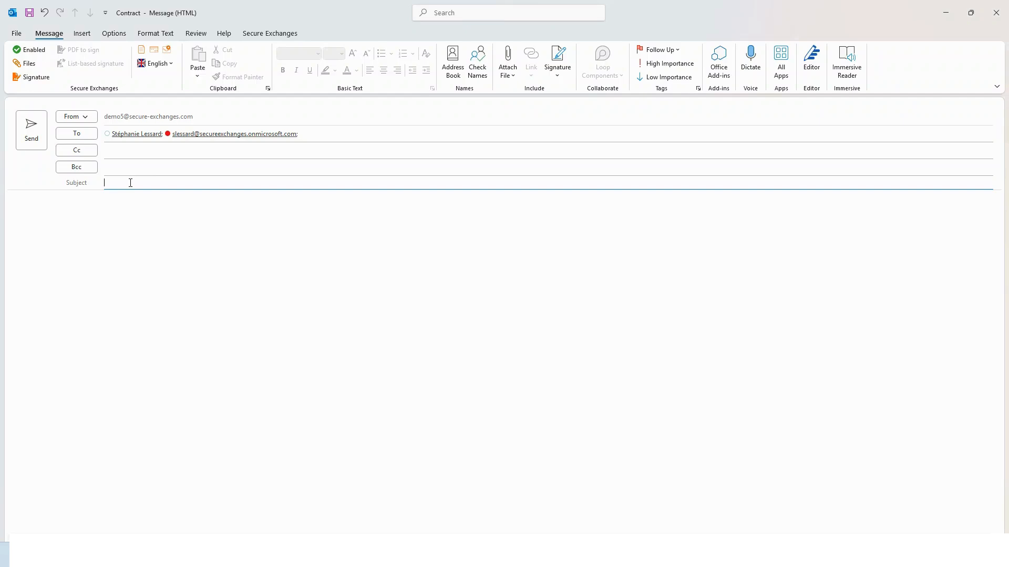
text(Contract)
click(127, 219)
text(Th)
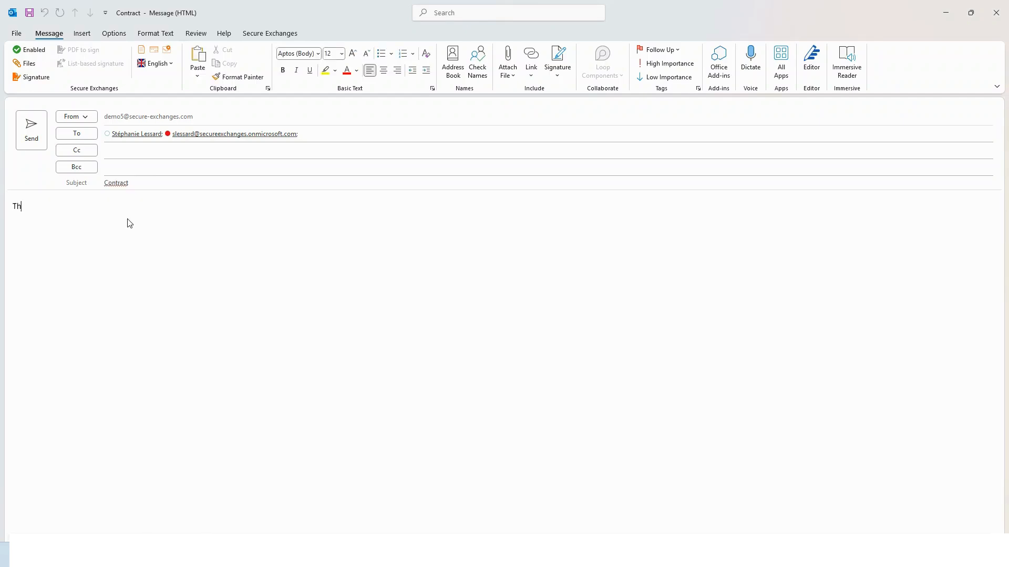
text(ank you for signing this document)
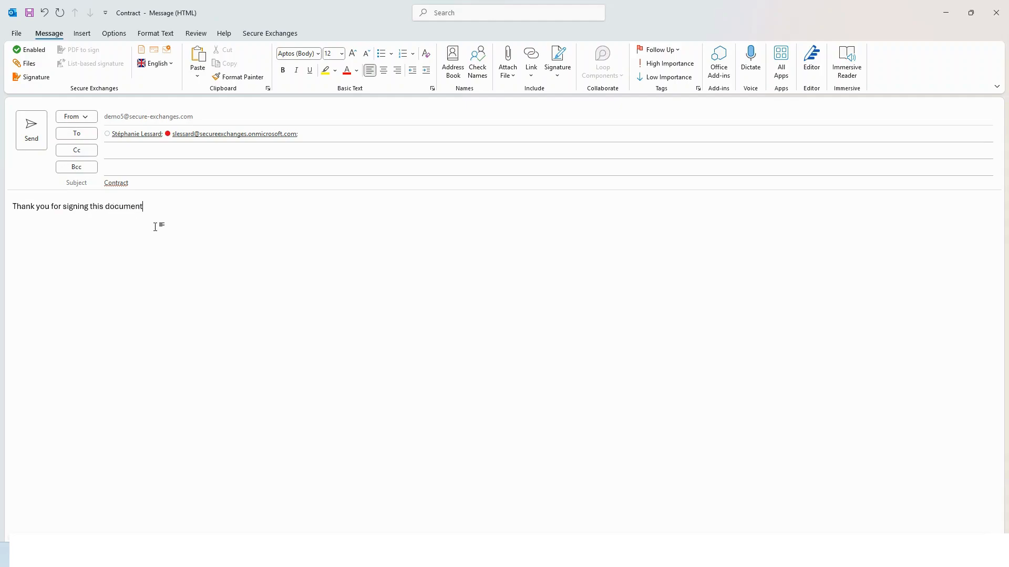
text(.)
Step: Attach ContratBidon.pdf as a document to sign and start sending the message securely
click(35, 77)
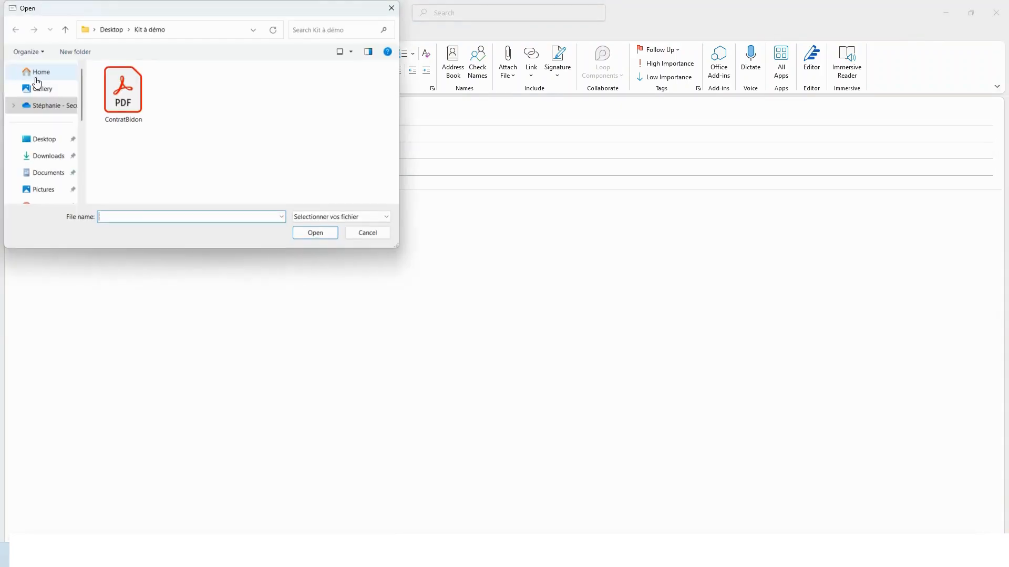
click(113, 90)
click(314, 232)
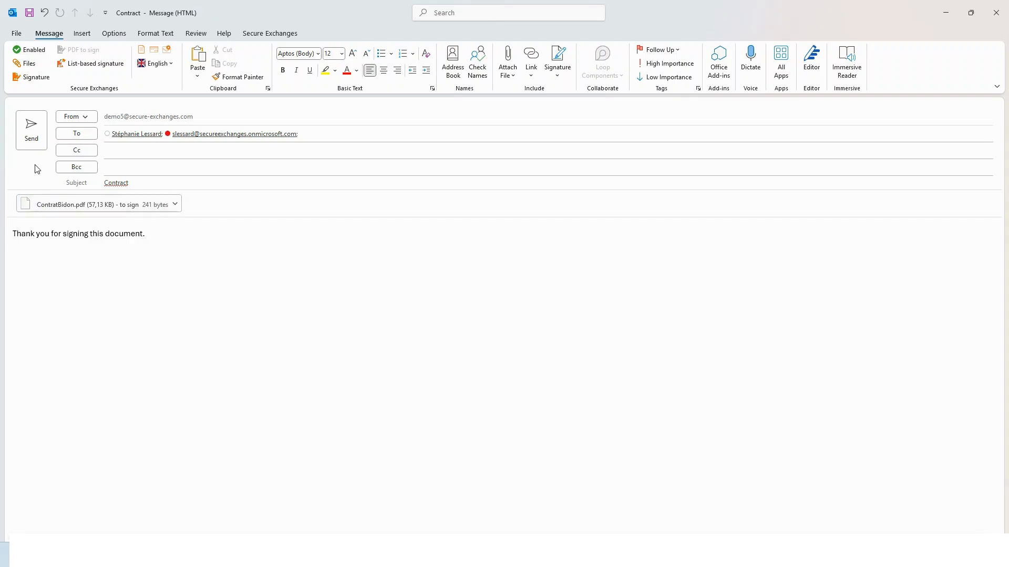
click(30, 140)
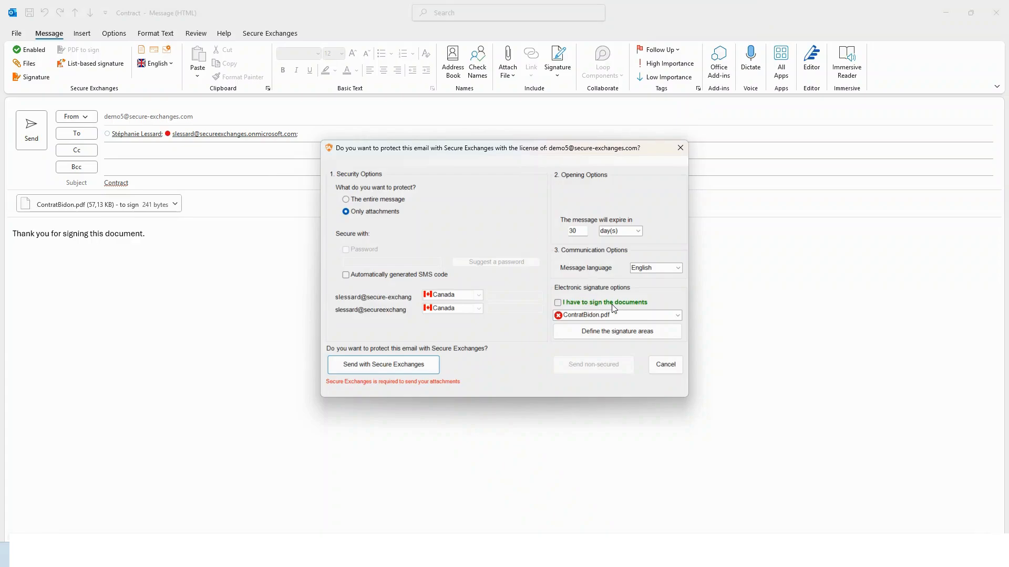
Step: Open the signature-area editor for ContratBidon.pdf and maximize its window
click(625, 331)
click(514, 98)
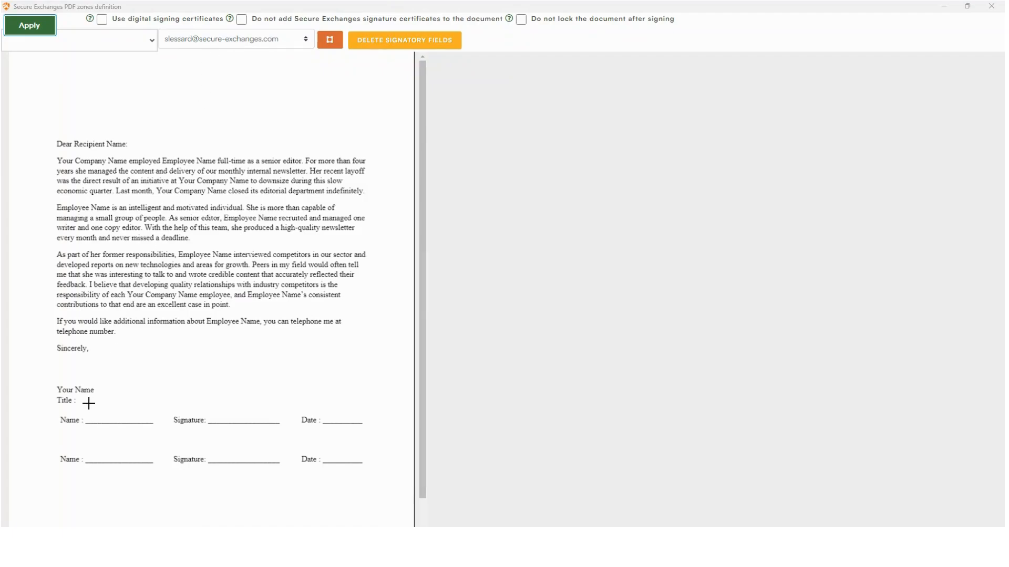
Step: Place the first signatory's Name textbox, Signature and Date-of-signature zones on the contract
drag(89, 404, 149, 422)
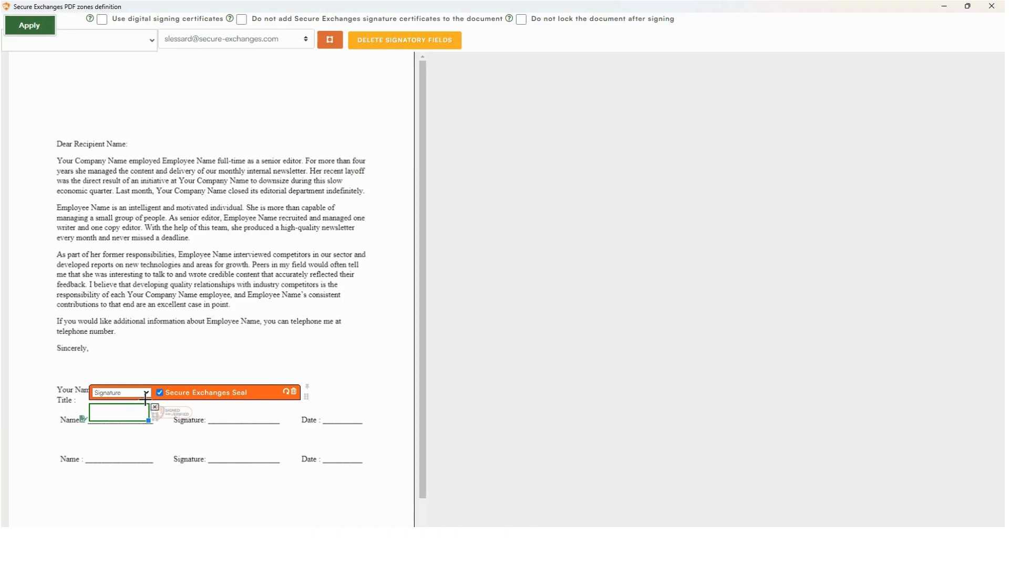
click(147, 394)
click(129, 430)
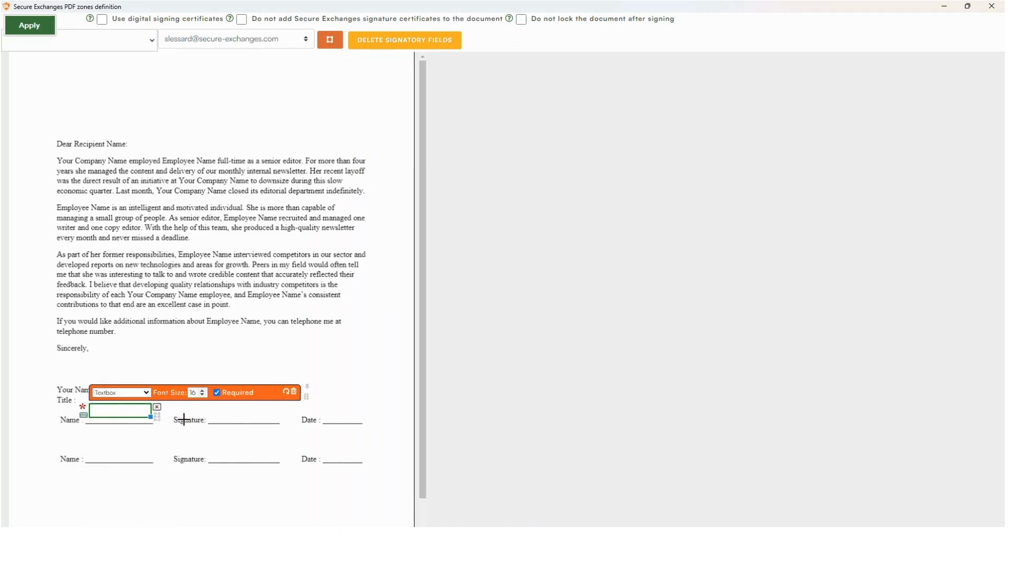
drag(212, 409, 284, 422)
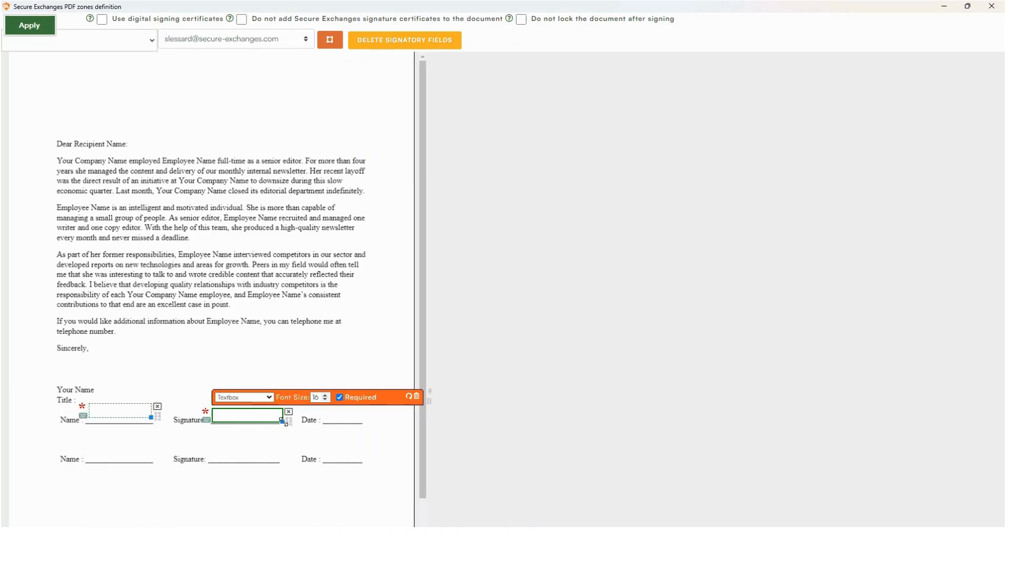
click(271, 399)
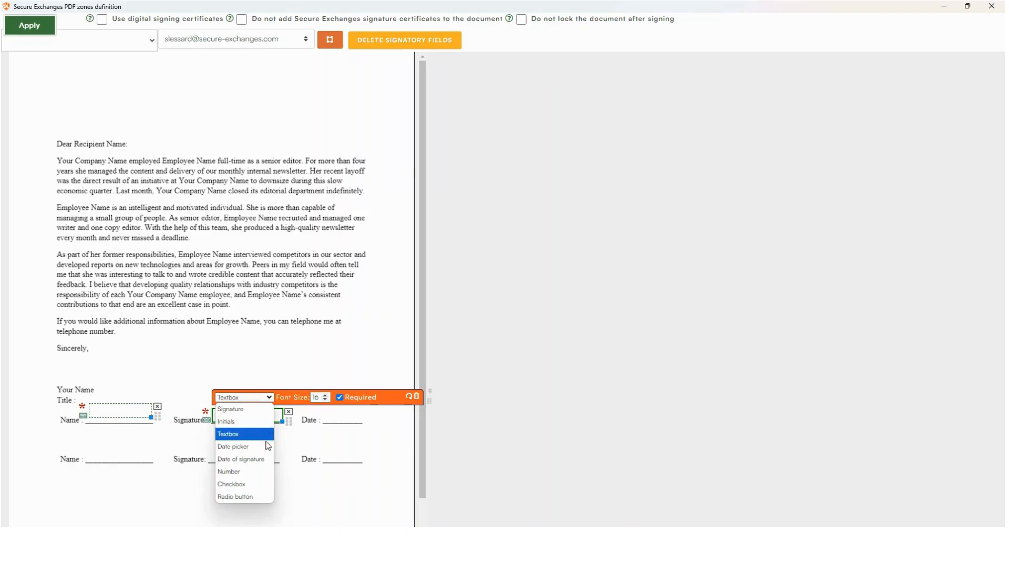
click(248, 409)
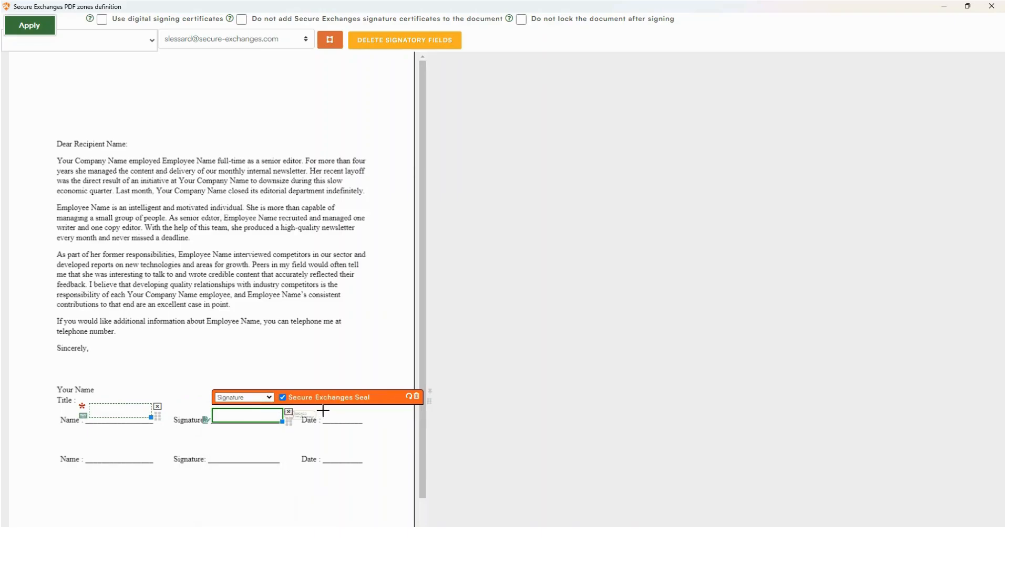
drag(324, 411, 370, 427)
click(383, 400)
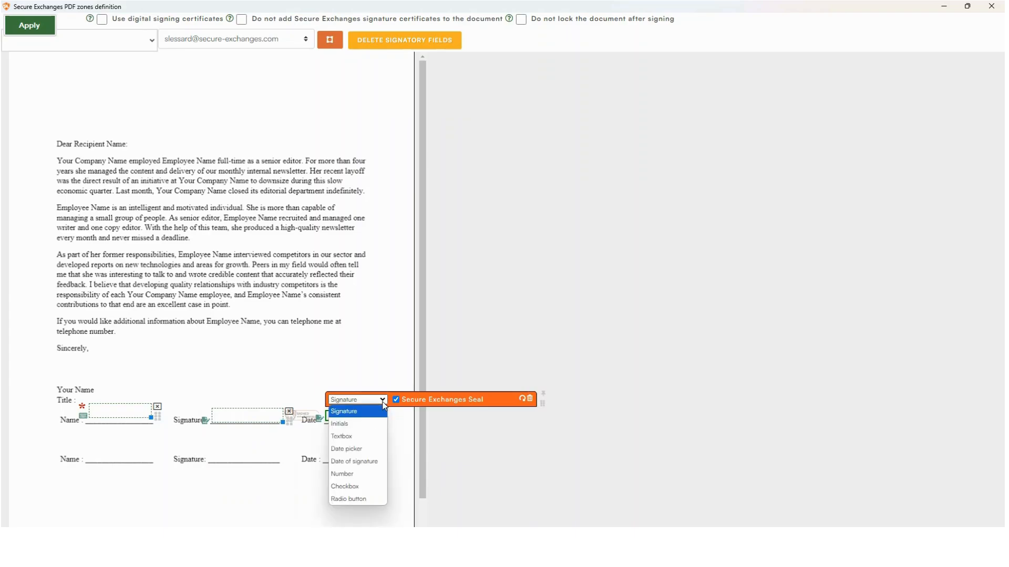
click(374, 461)
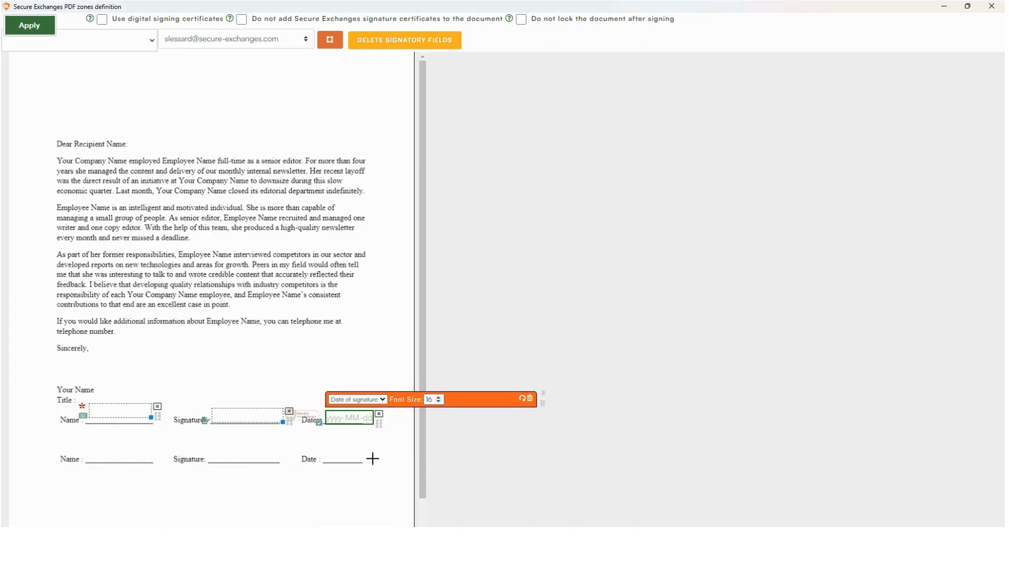
Step: Switch to the second signatory and place its Name textbox, Signature and Date-of-signature zones
click(308, 46)
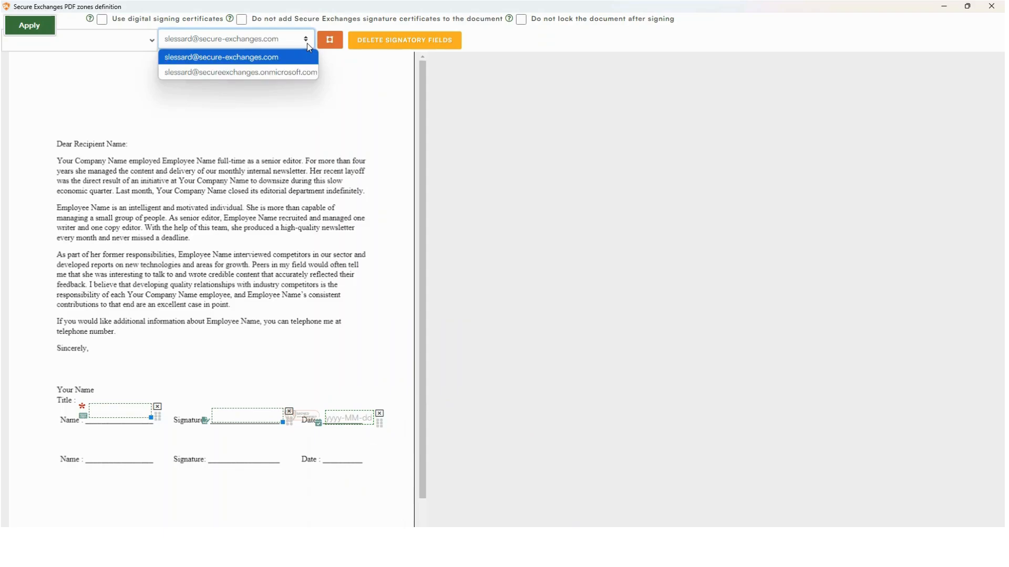
click(297, 73)
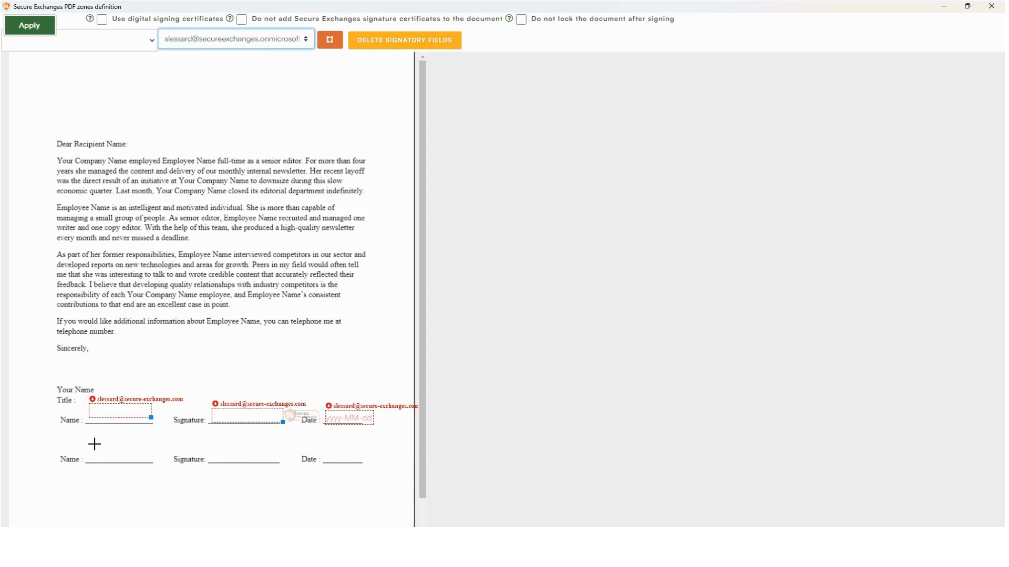
drag(94, 444, 158, 464)
click(152, 435)
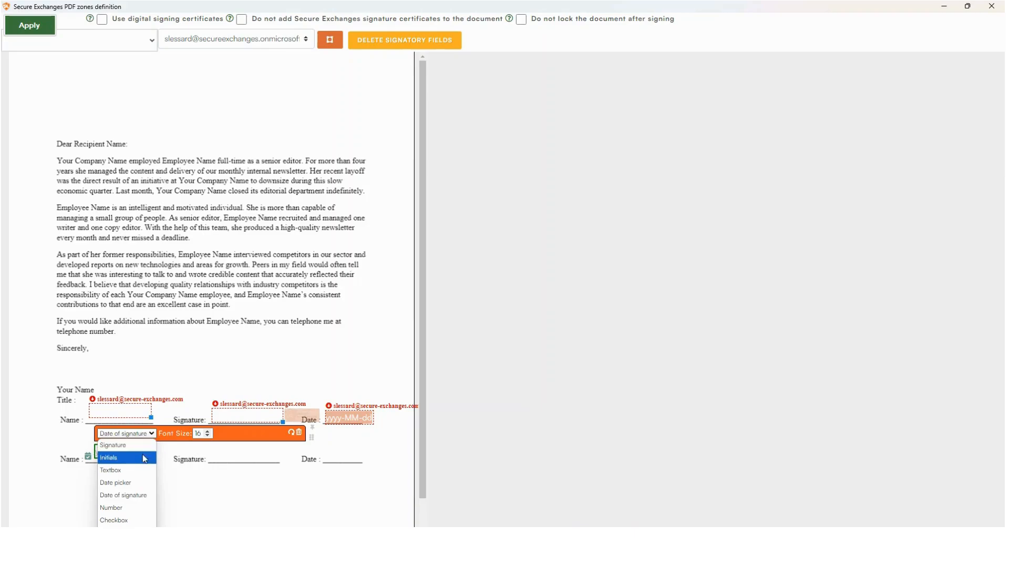
click(113, 470)
drag(212, 448, 274, 462)
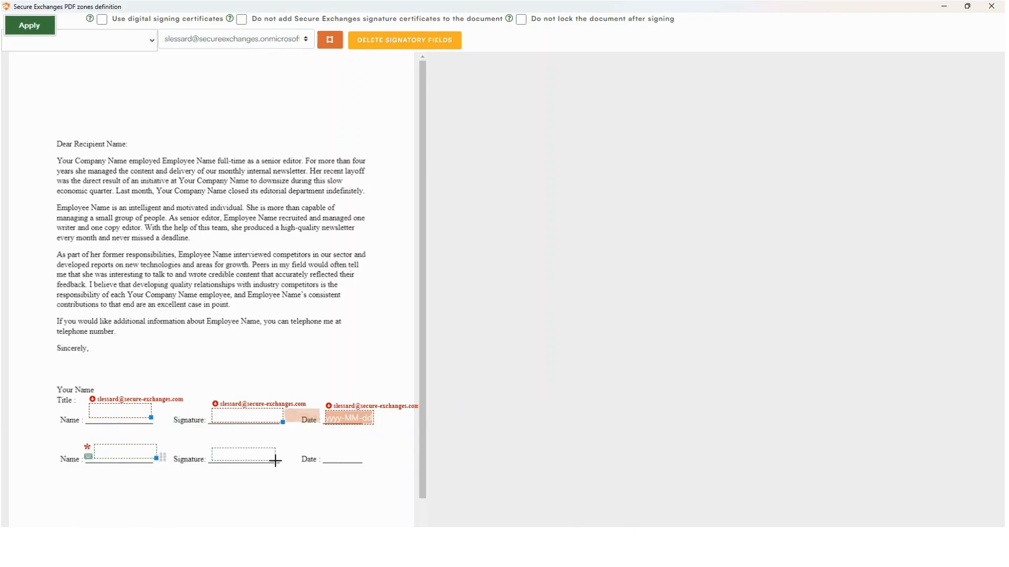
click(265, 437)
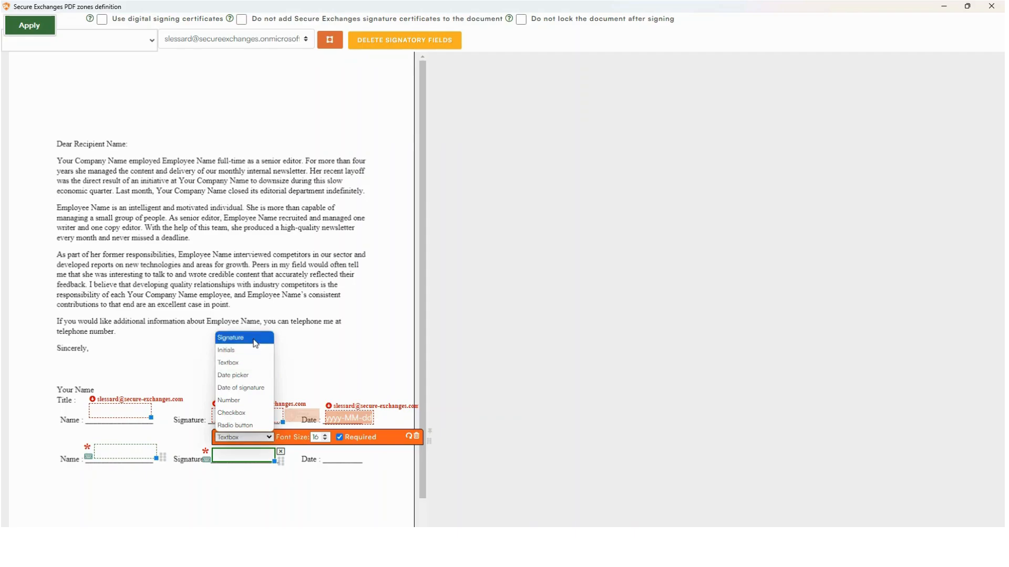
click(256, 338)
drag(327, 452, 357, 463)
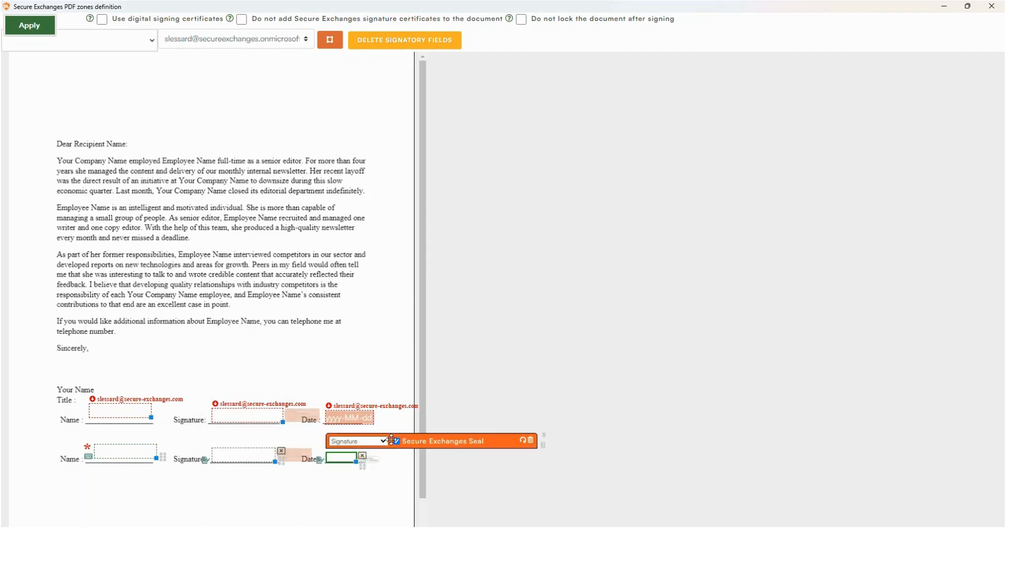
click(368, 441)
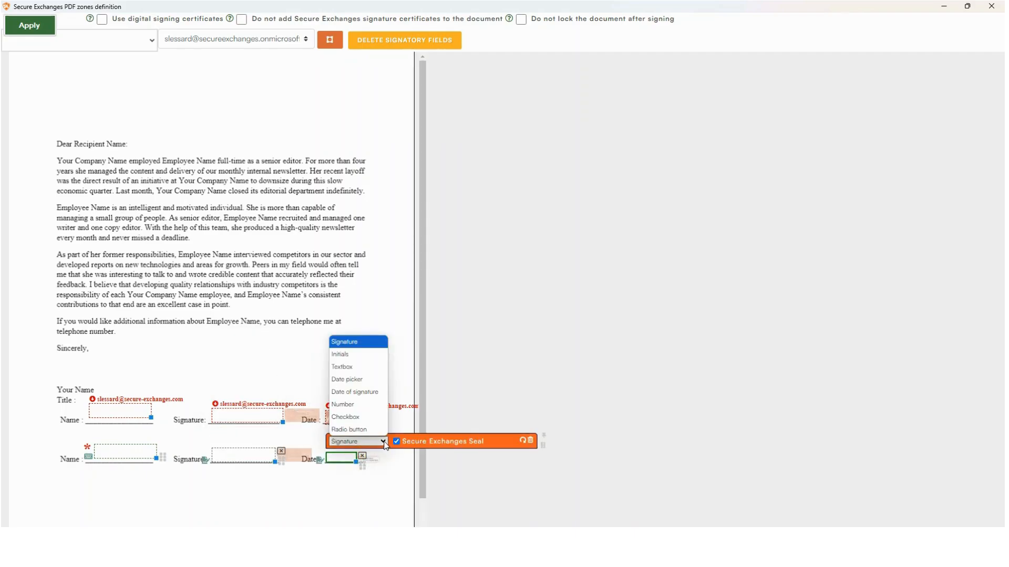
click(368, 392)
Step: Apply the zones, send the contract with Secure Exchanges, and unlock the received message
click(30, 25)
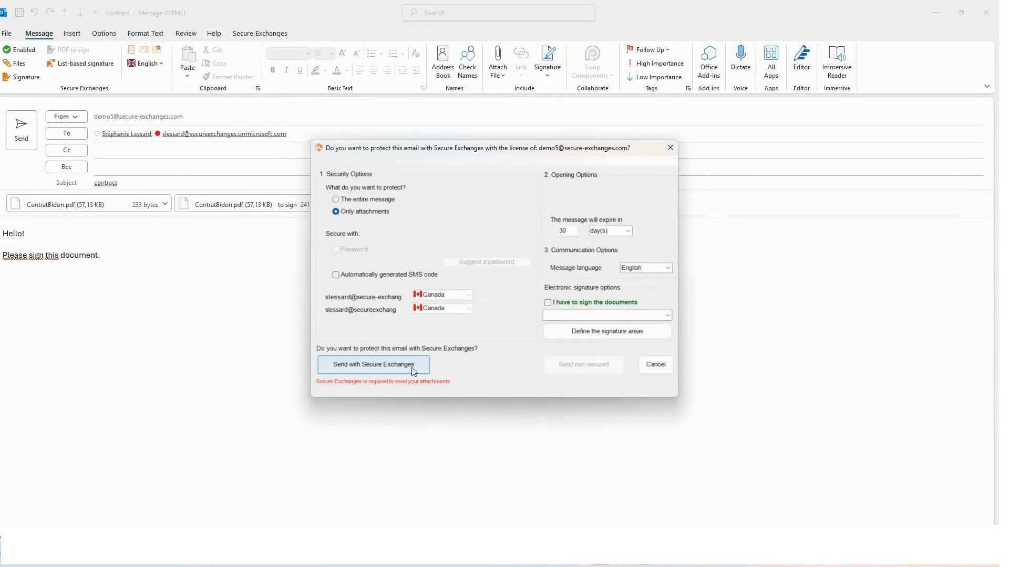
click(412, 367)
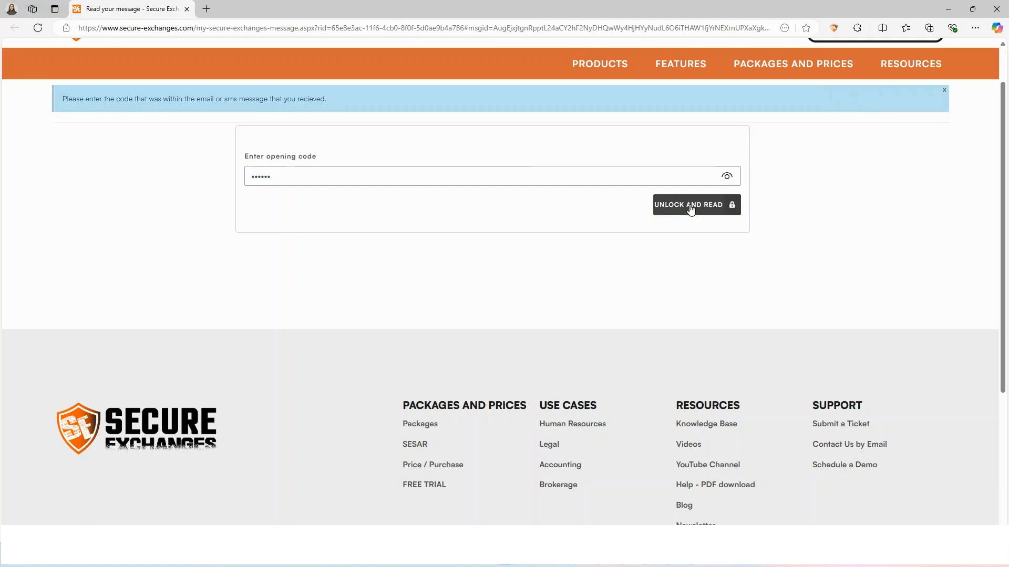
click(693, 204)
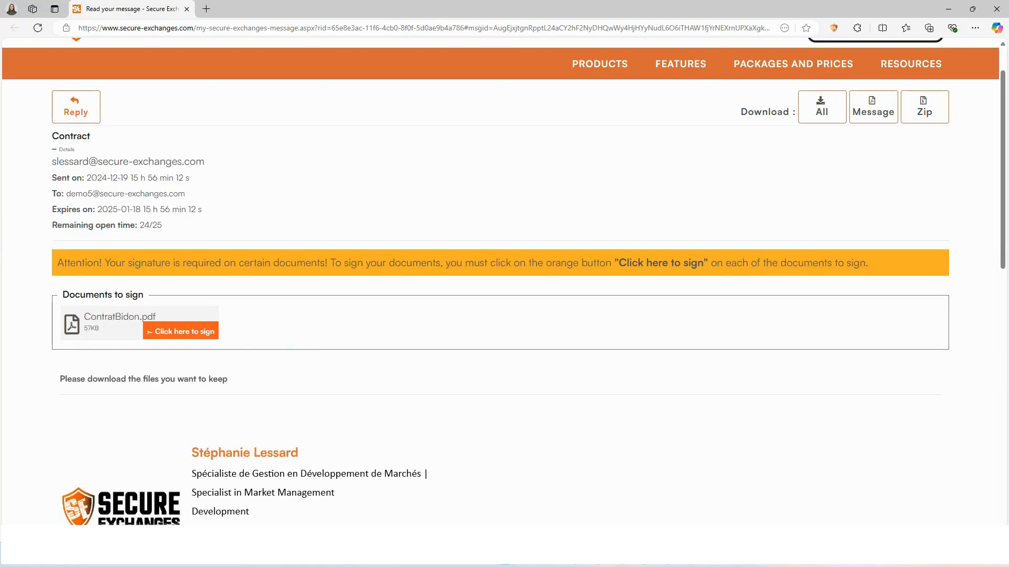
Step: Fill the Name zone with 'my name', add the typed signature, confirm signing, and finalize
click(181, 333)
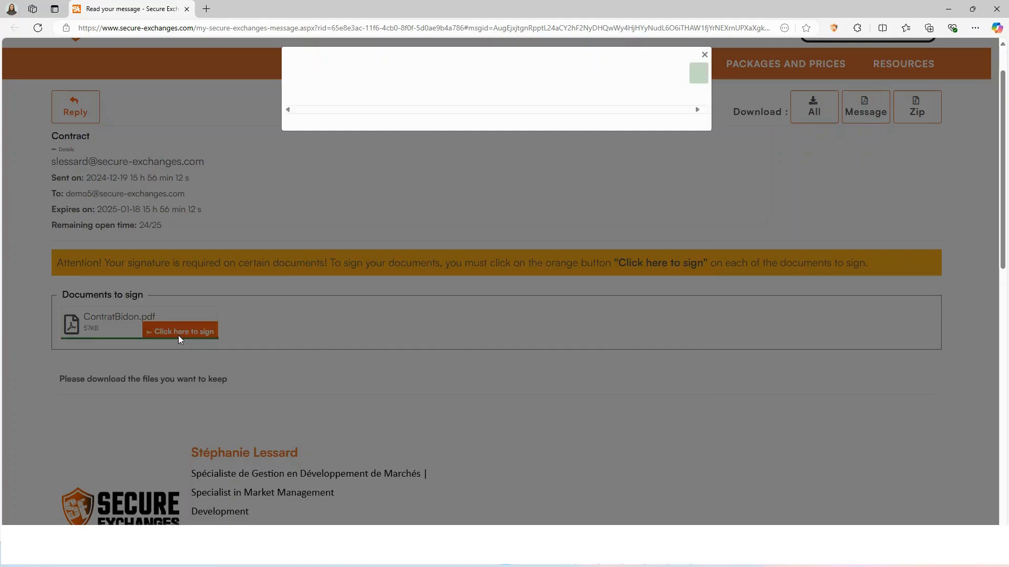
click(381, 333)
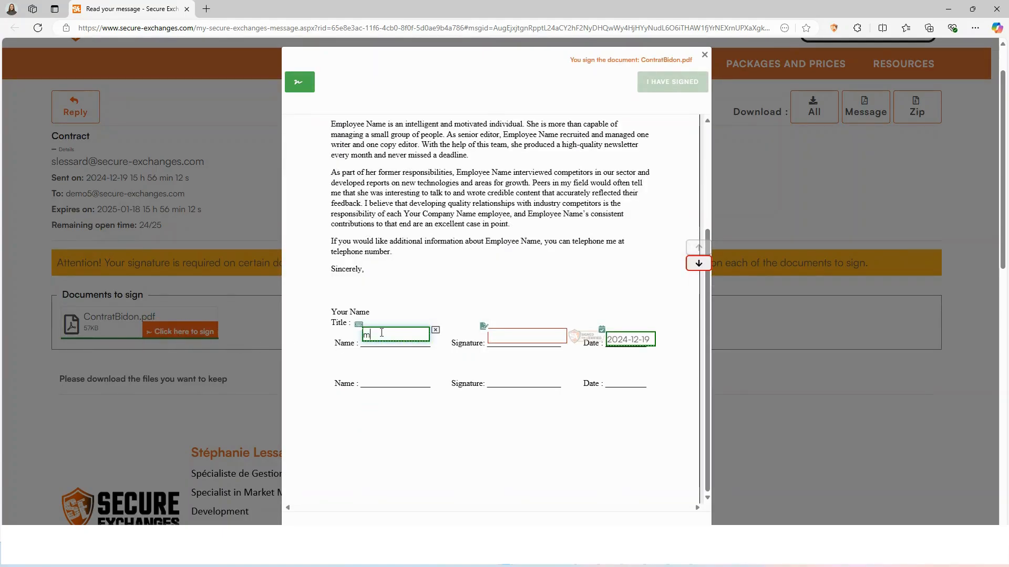
text(my name)
click(507, 338)
text(My nam)
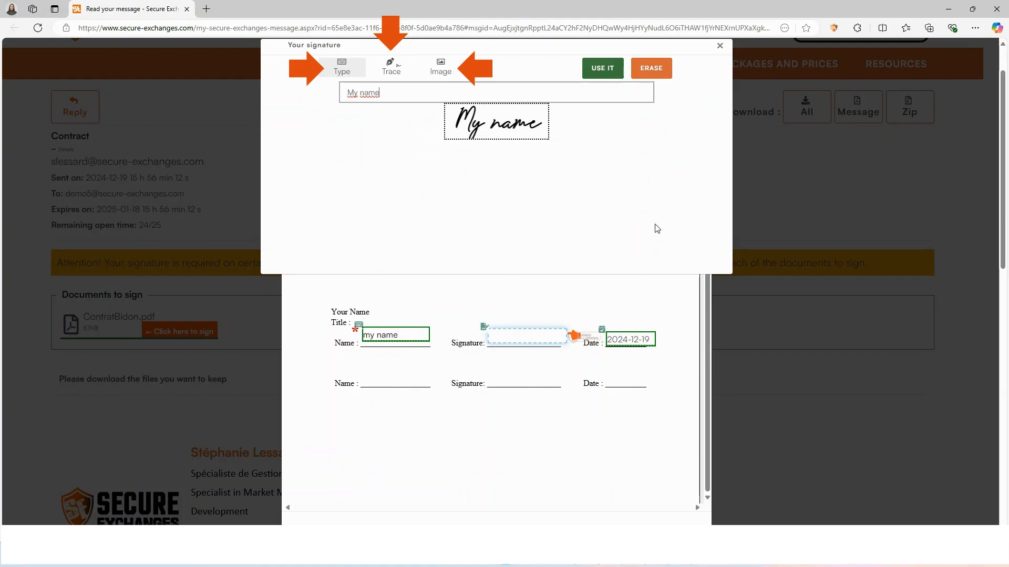
click(599, 69)
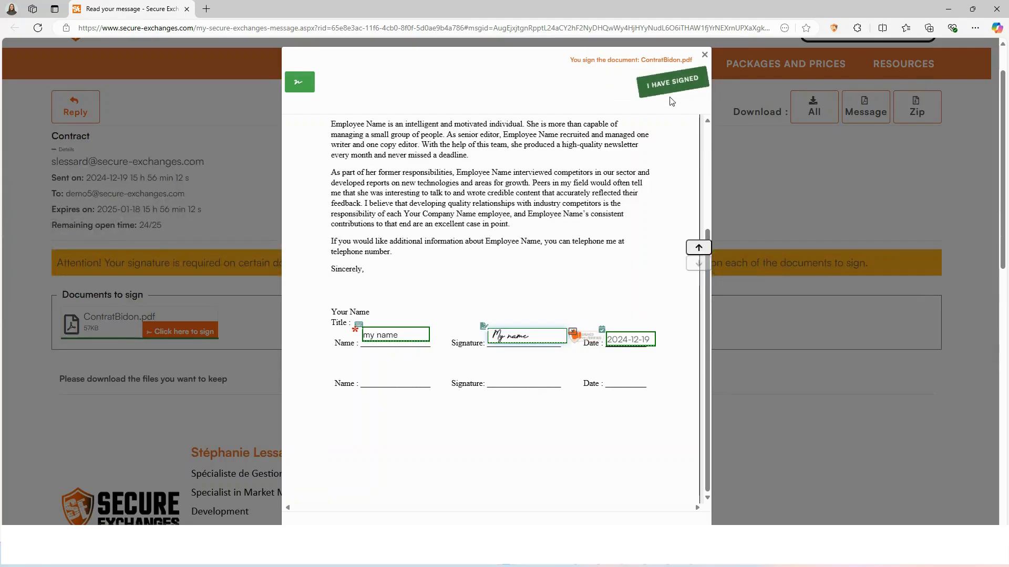
click(669, 83)
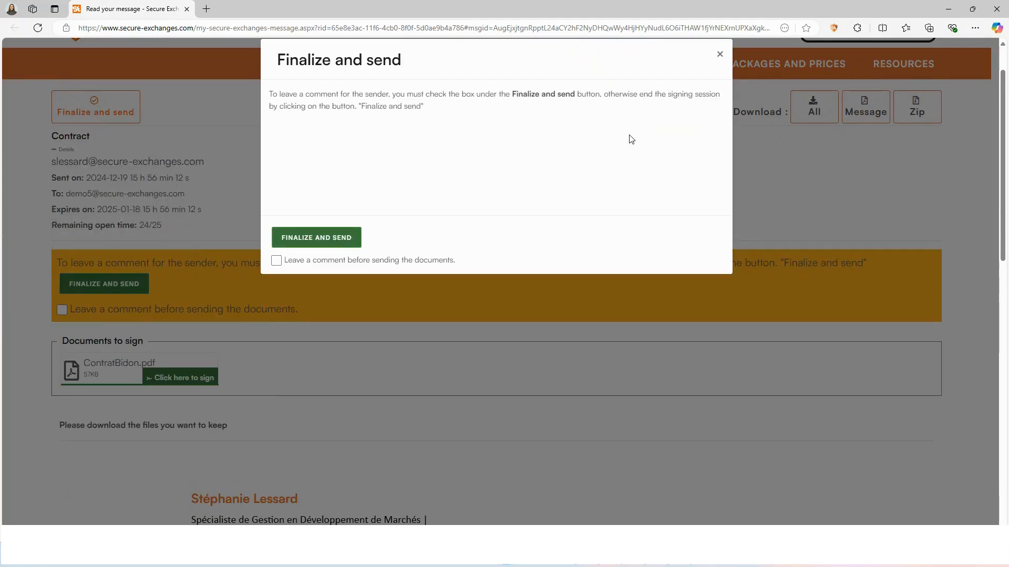
click(311, 239)
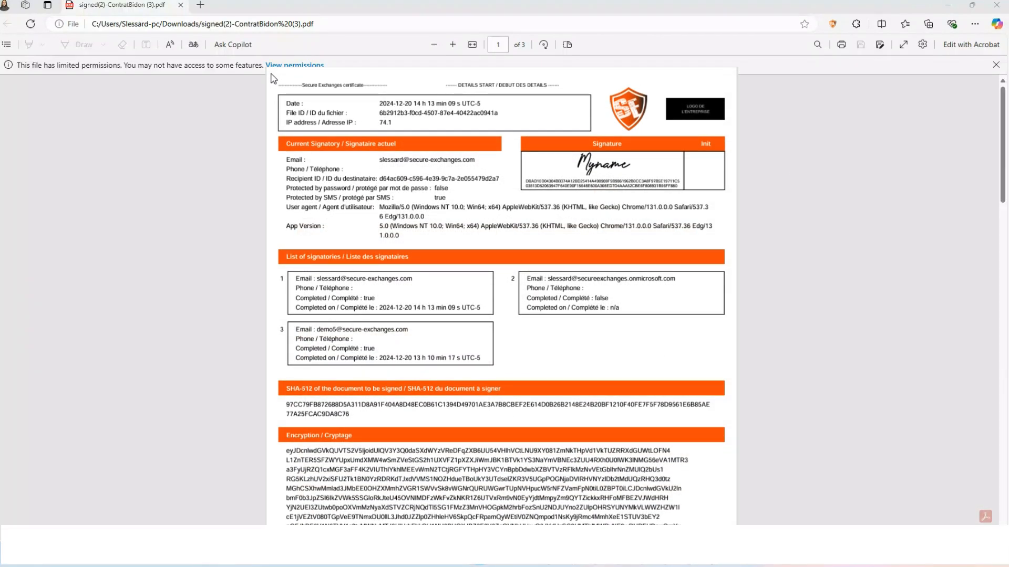
Step: Scroll through the signed PDF's certificate pages showing each signatory's signature and completion time
scroll(273, 78, down, 8)
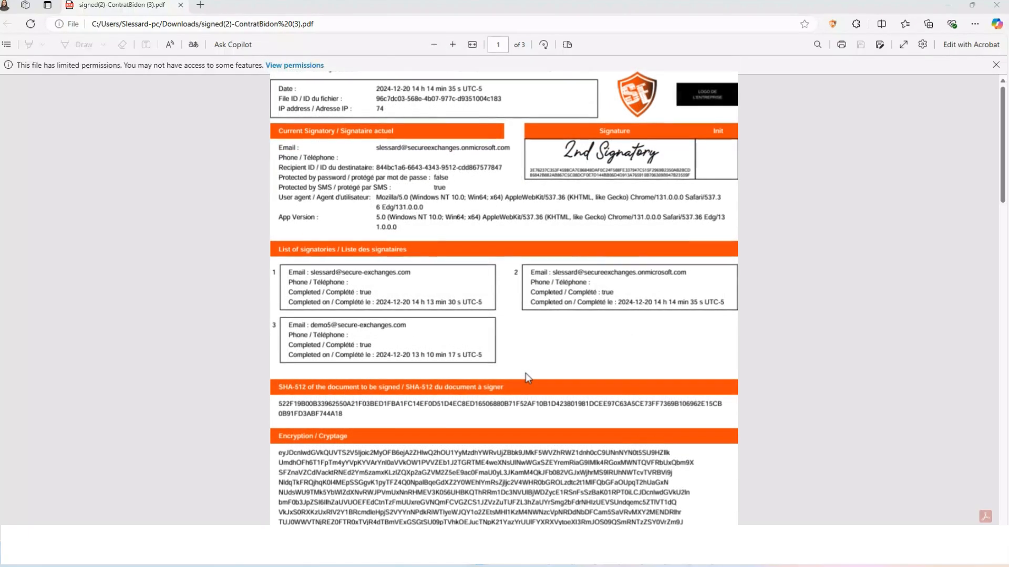
scroll(526, 368, down, 8)
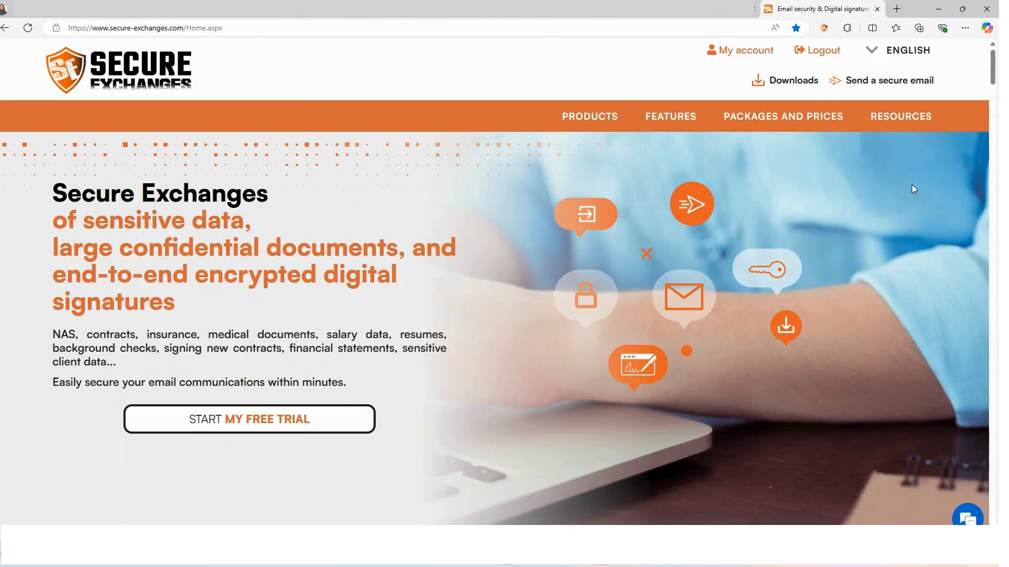
Step: Request an e-mailed login link using the license e-mail and captcha, then follow it from Outlook
click(750, 50)
click(458, 292)
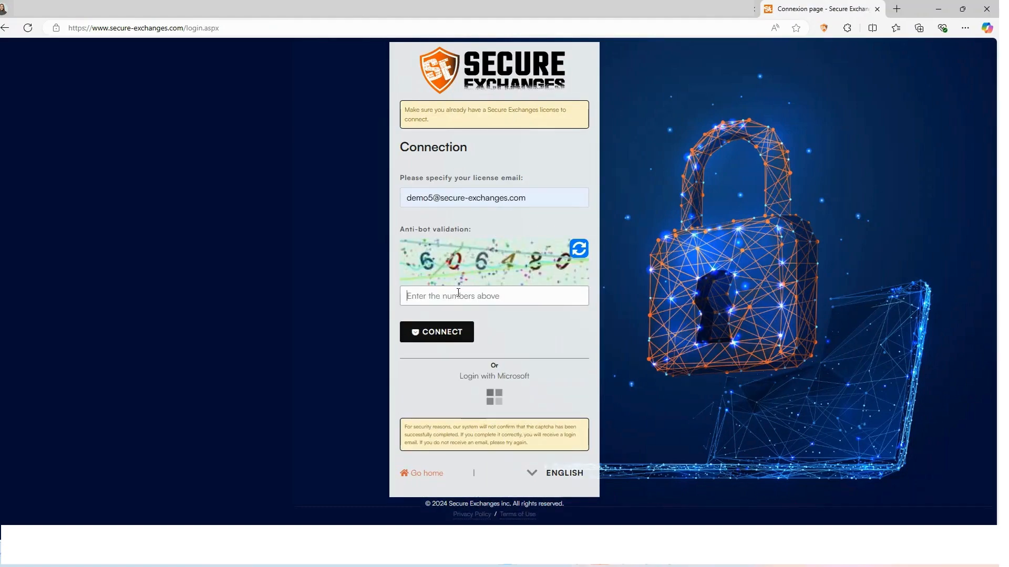
text(606480)
click(439, 338)
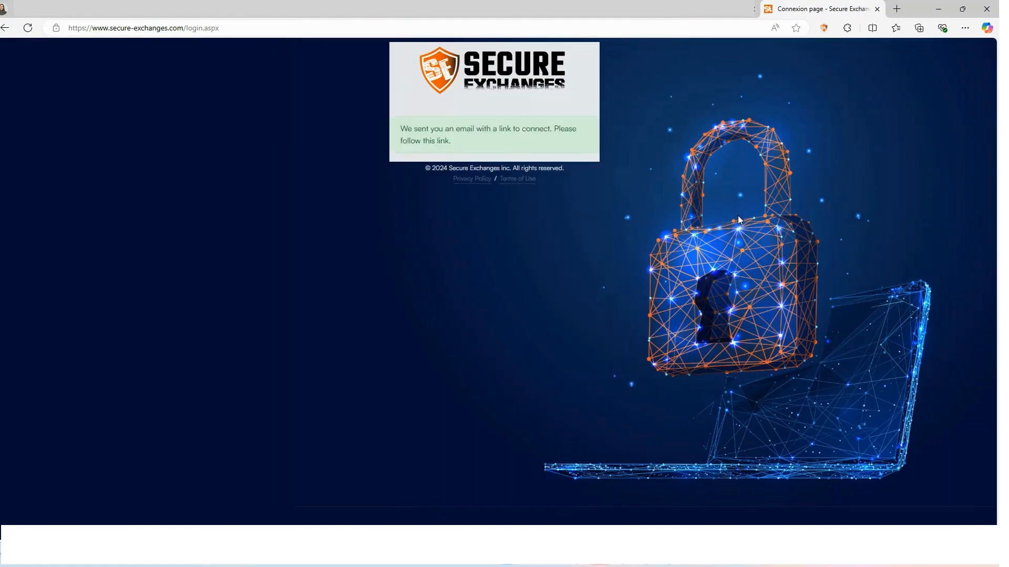
click(657, 496)
click(547, 302)
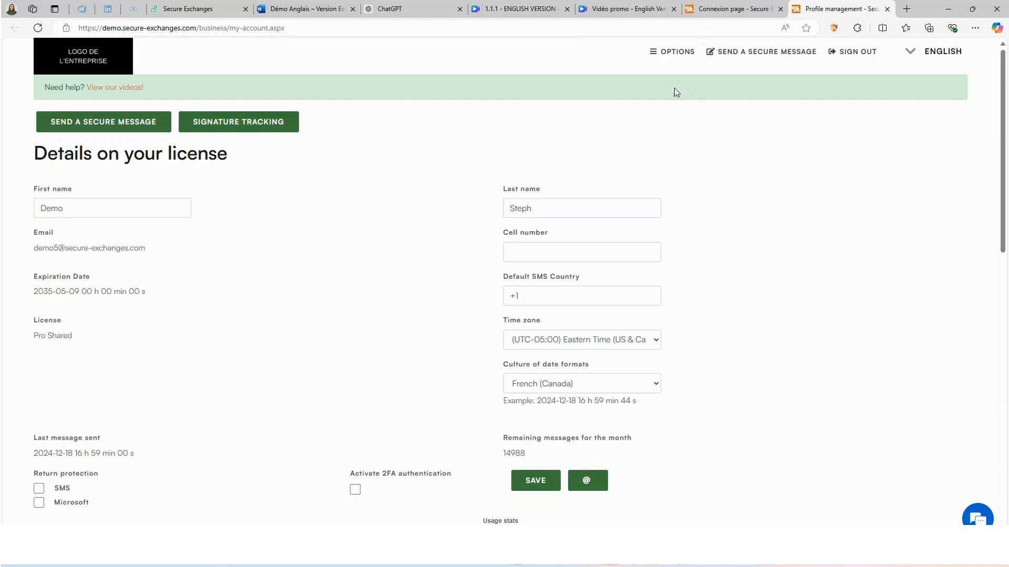
Step: Open Management of Users, then Manage Business, from the OPTIONS menu
click(663, 55)
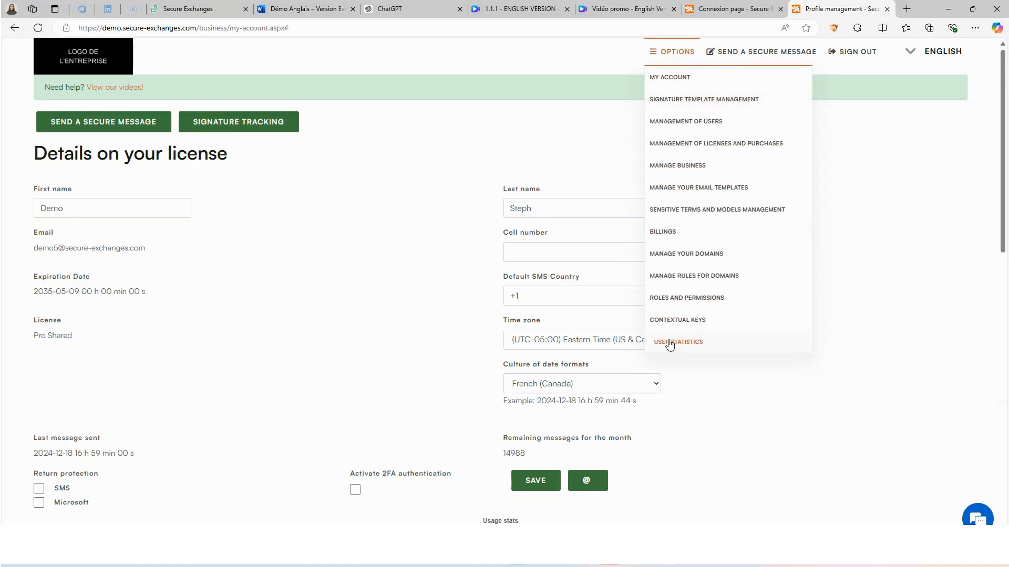
click(686, 122)
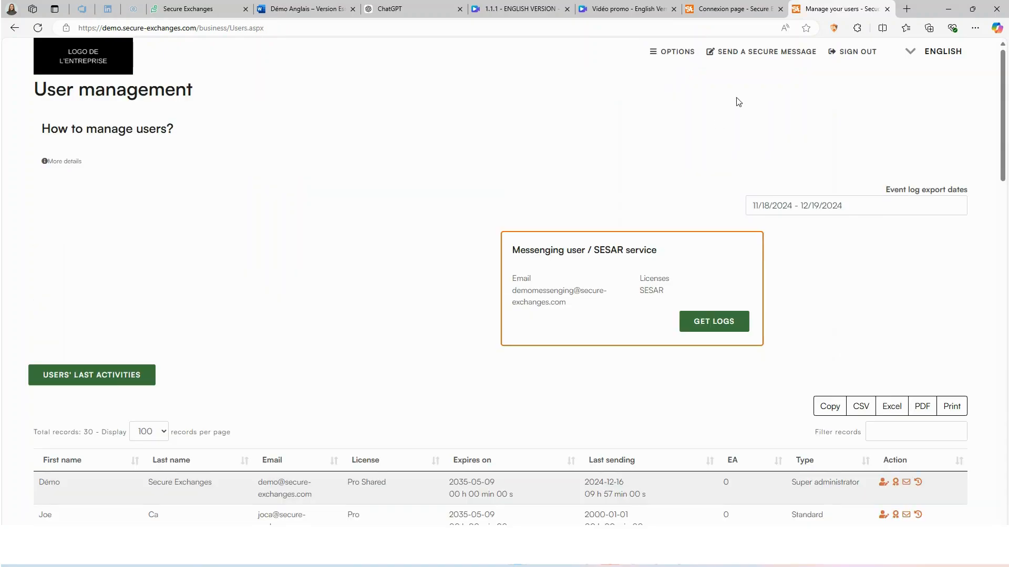
click(677, 52)
click(683, 167)
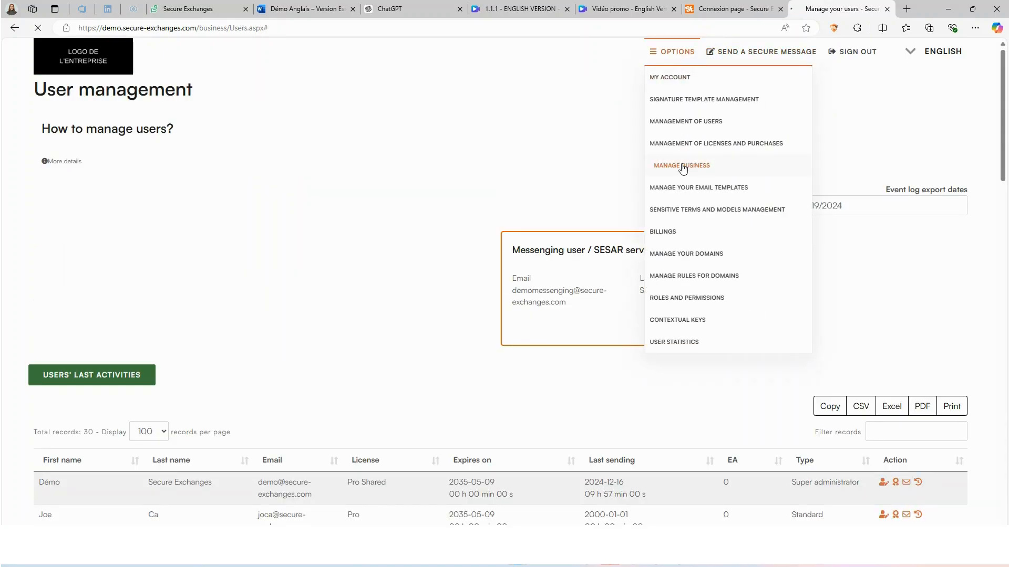